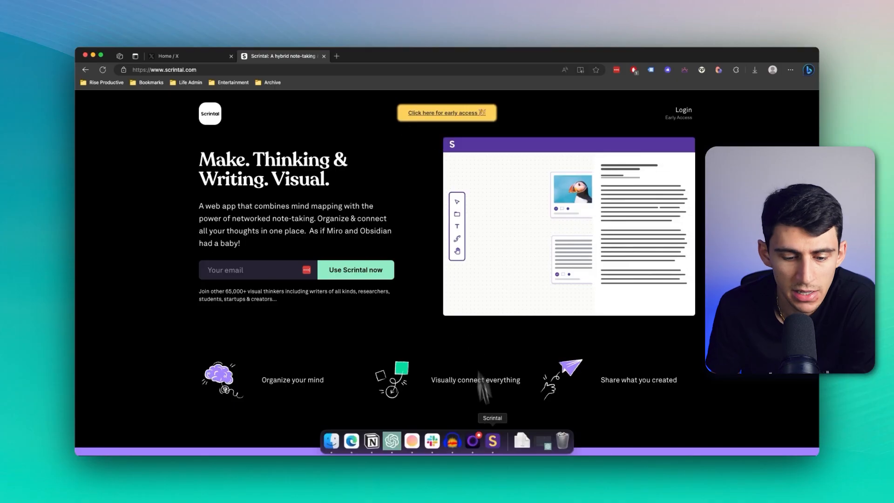
Step: Switch to the Scrintal app and create a card titled "Record Video" on the empty desk
left_click(487, 447)
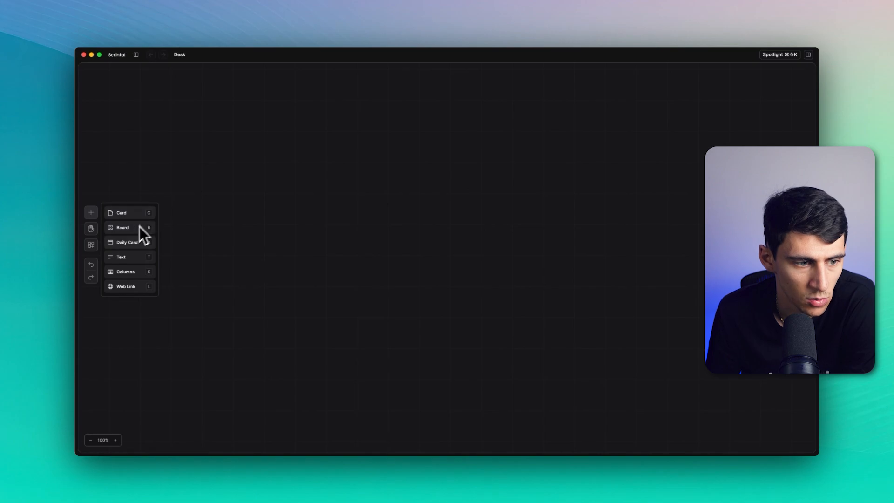
left_click(122, 212)
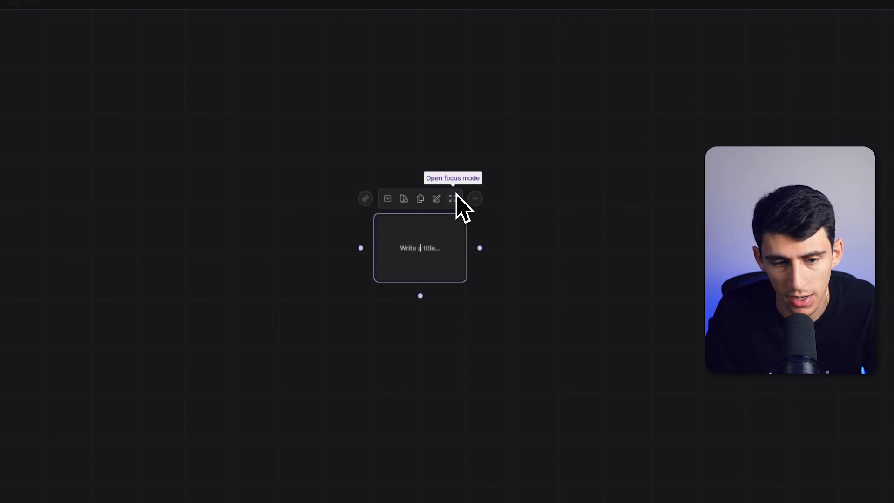
type("Record Video")
Step: Extend the chain from the Record Video card with connected cards titled "Edit Video" and "Create Thumbnail"
left_click(479, 248)
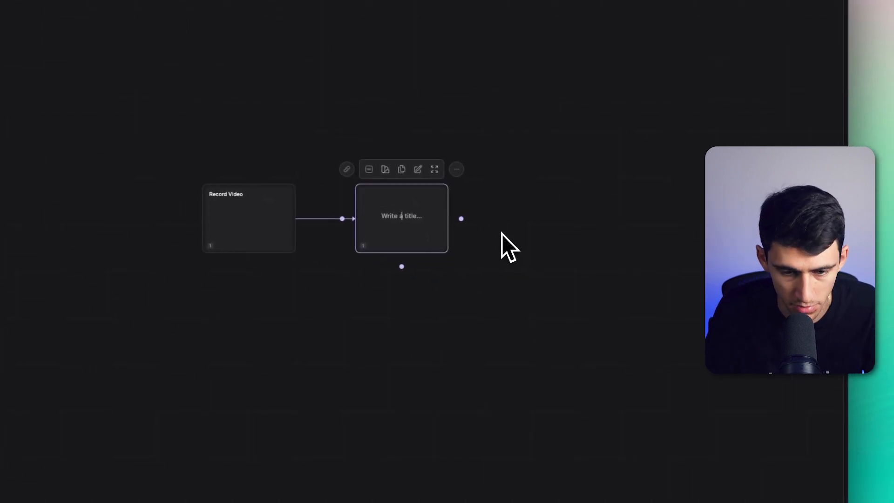
type("Edit Video")
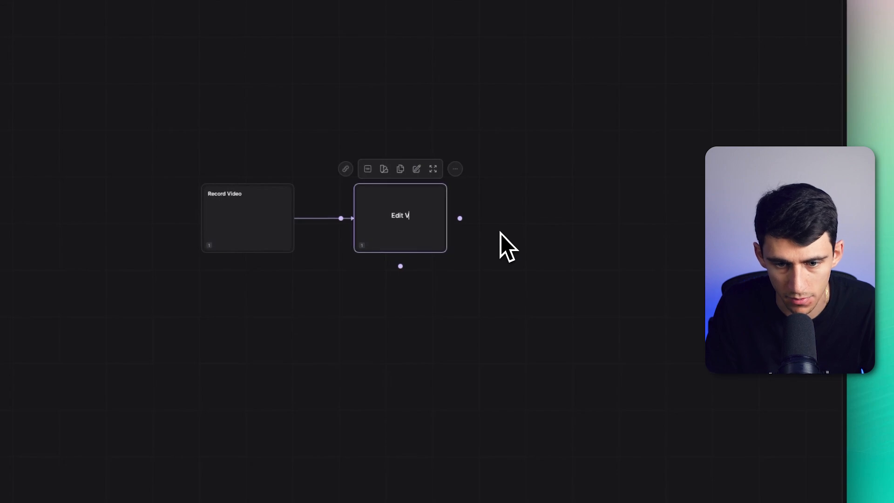
left_click_drag(461, 219, 605, 213)
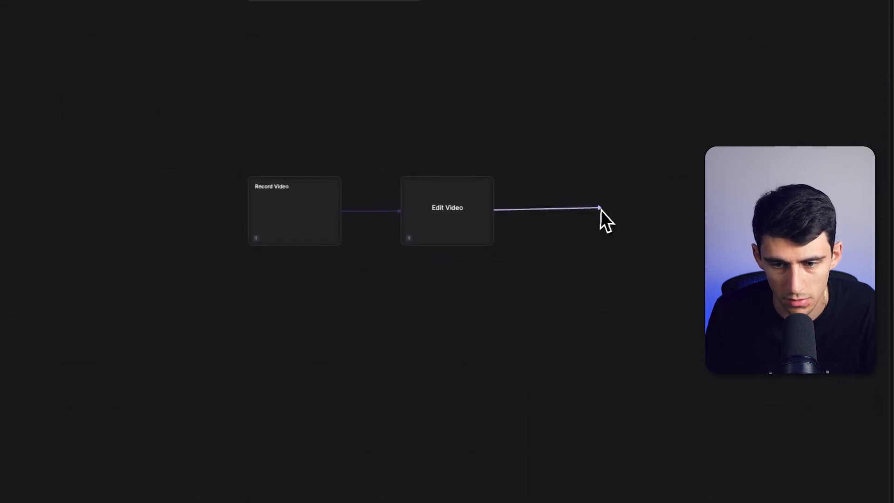
type("Create Thumbnail")
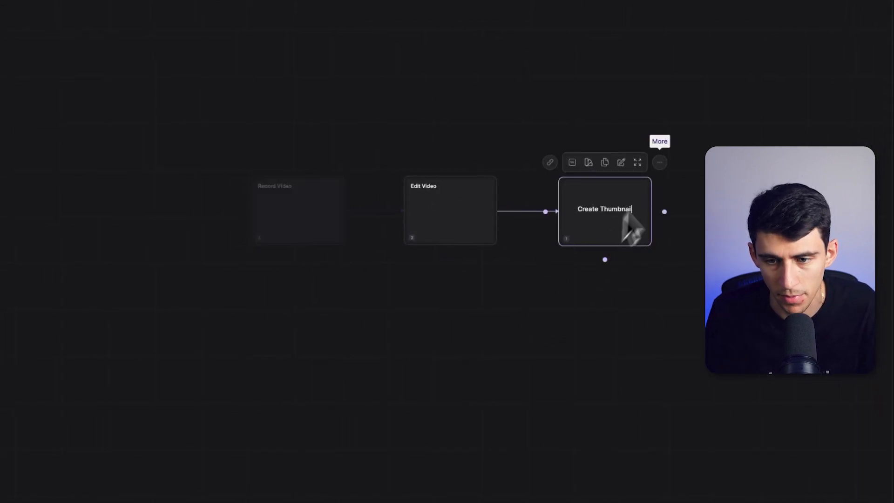
left_click(597, 249)
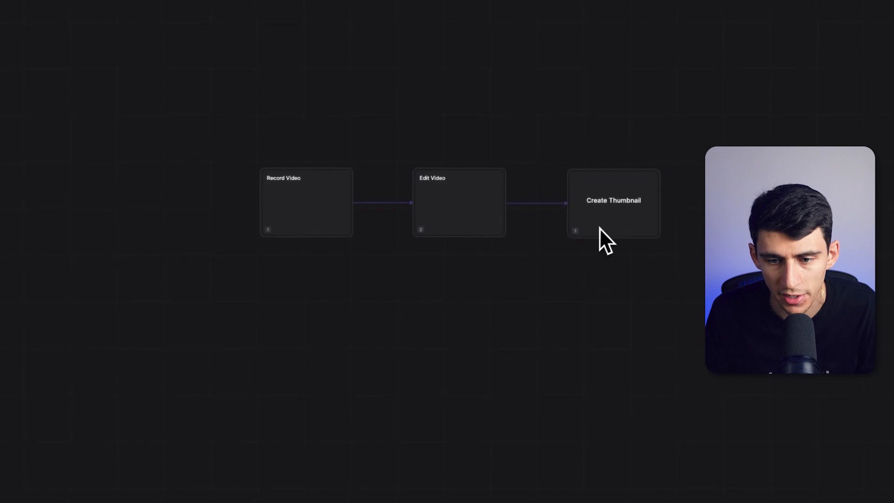
Step: Insert the image "(777) Scrintal Video.jpg" from the Finder's (4) - 2023 folder into the body of the Create Thumbnail card
right_click(604, 214)
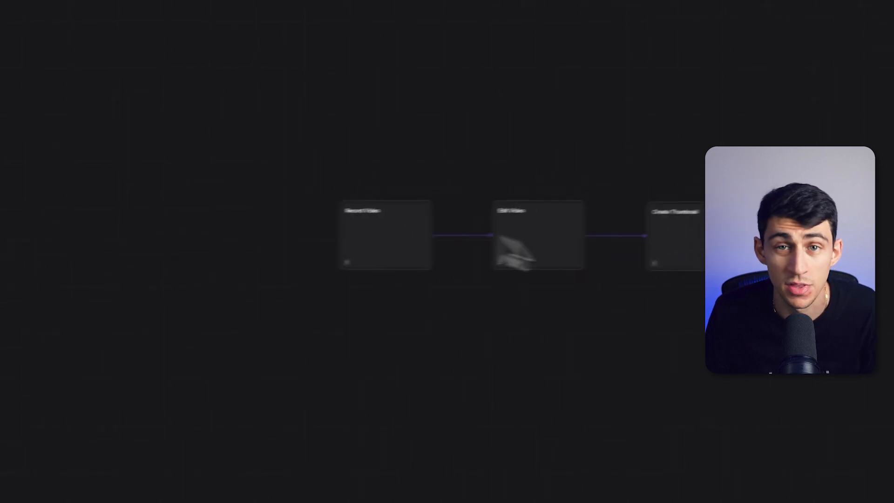
left_click(556, 265)
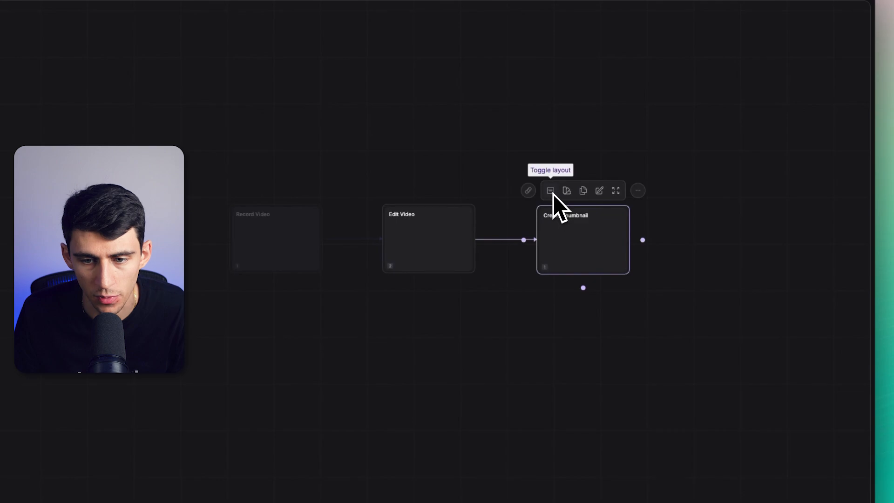
left_click(645, 189)
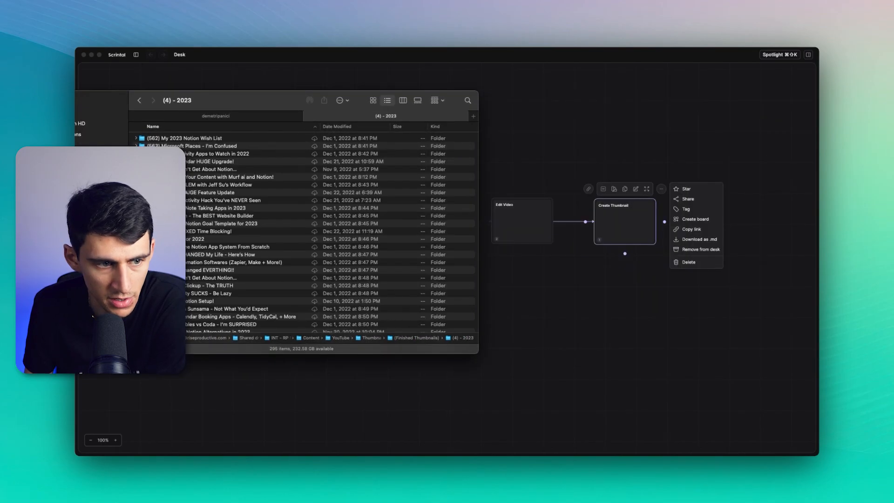
scroll(302, 233, "down", 3)
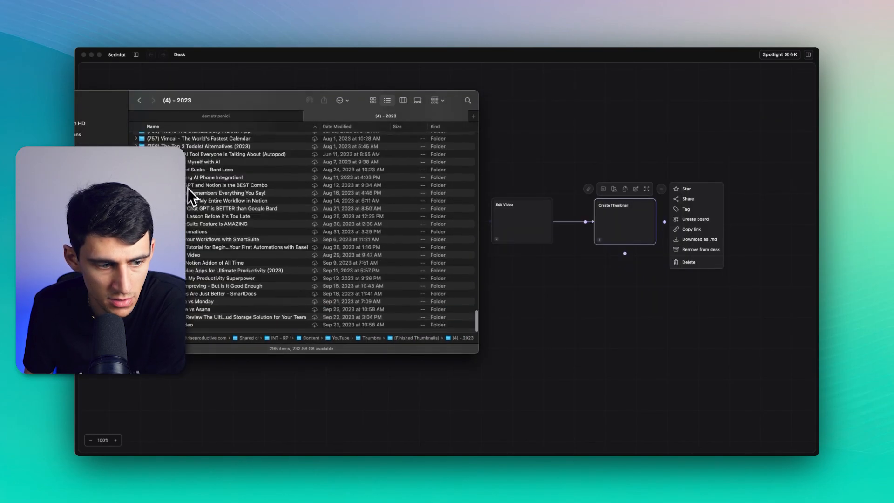
left_click(186, 146)
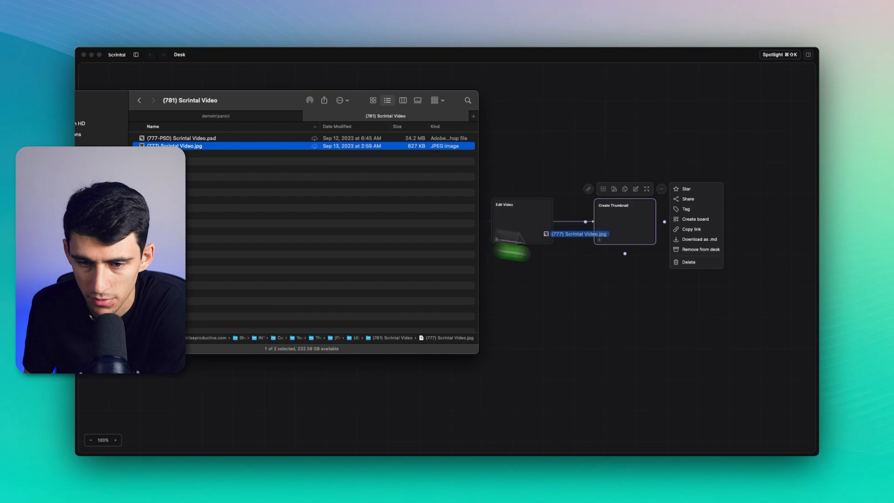
left_click_drag(546, 234, 638, 207)
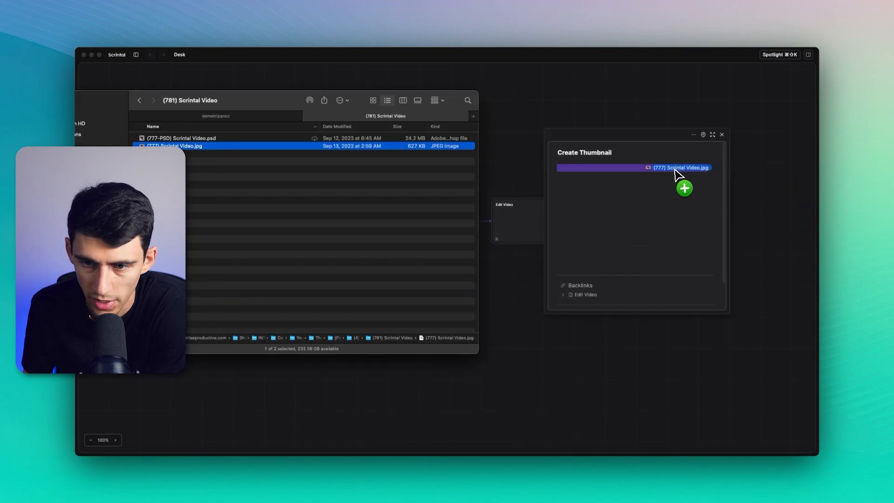
left_click_drag(683, 186, 672, 171)
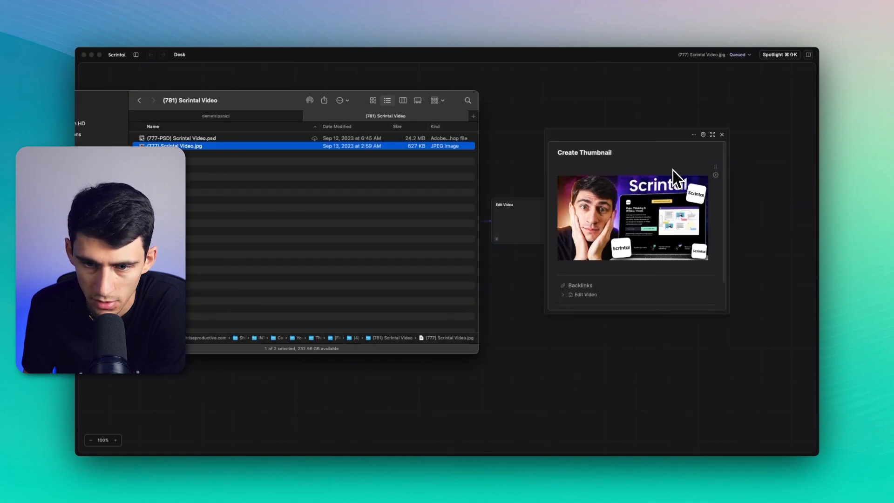
left_click(627, 180)
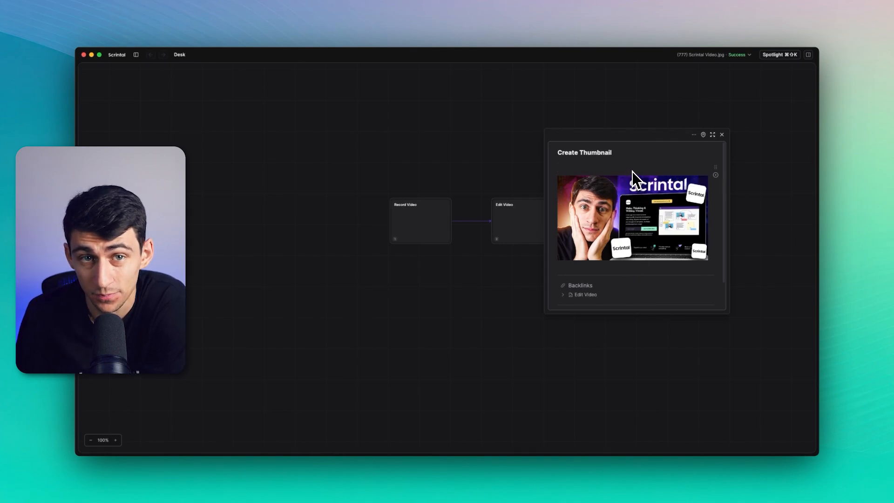
Step: Upload the image from the (780) Sync.com Review folder above the Create Thumbnail card's existing image, and close the card
left_click(568, 171)
type("/")
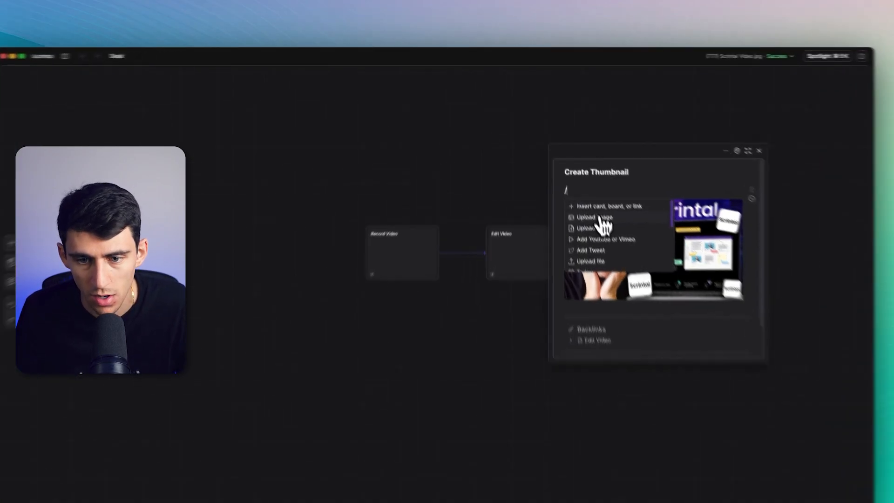
left_click(583, 191)
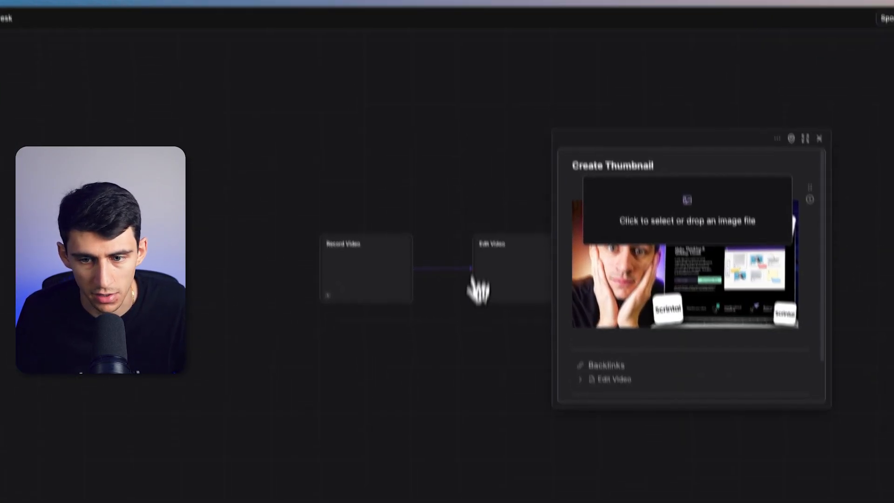
left_click(656, 270)
double_click(361, 206)
double_click(363, 218)
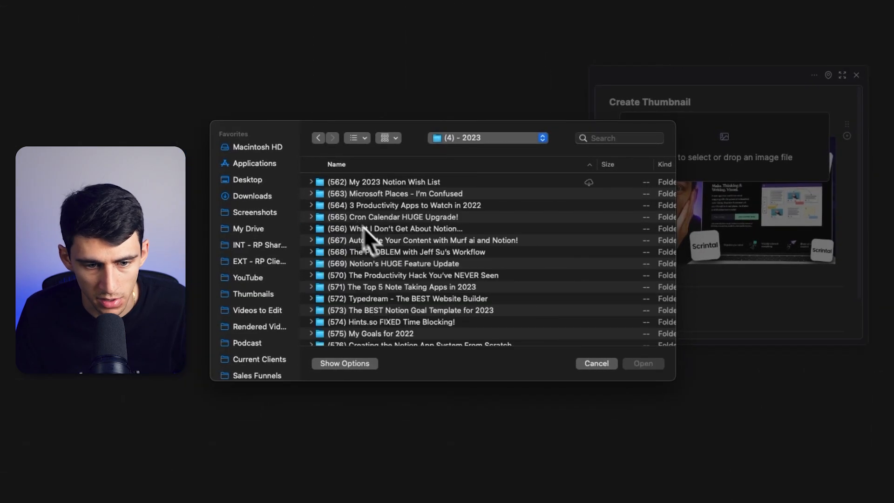
scroll(396, 275, "down", 20)
double_click(380, 321)
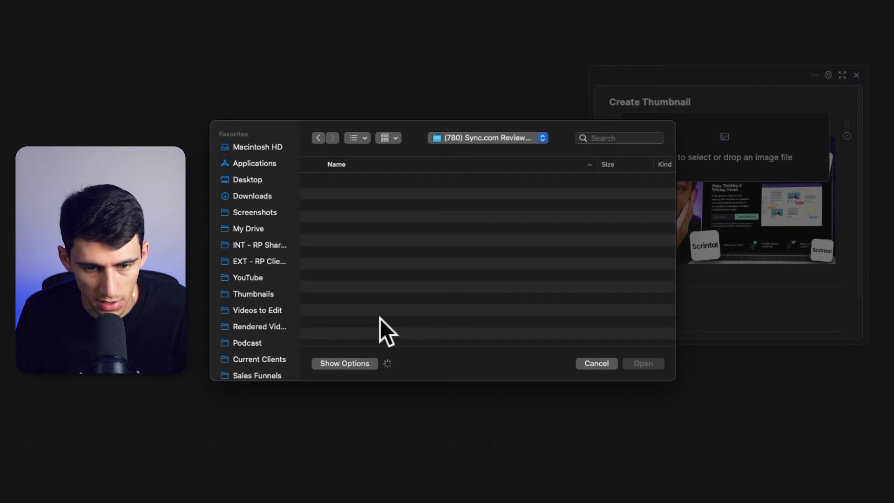
double_click(419, 182)
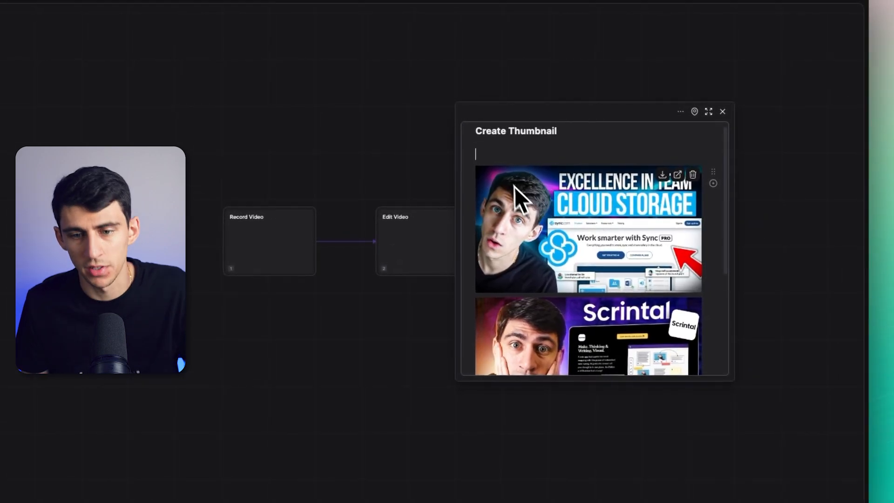
scroll(550, 342, "down", 5)
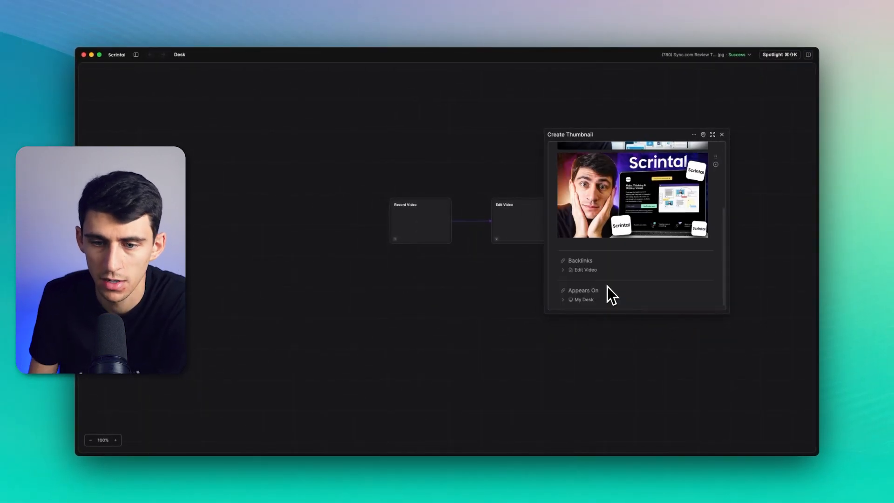
scroll(585, 281, "up", 5)
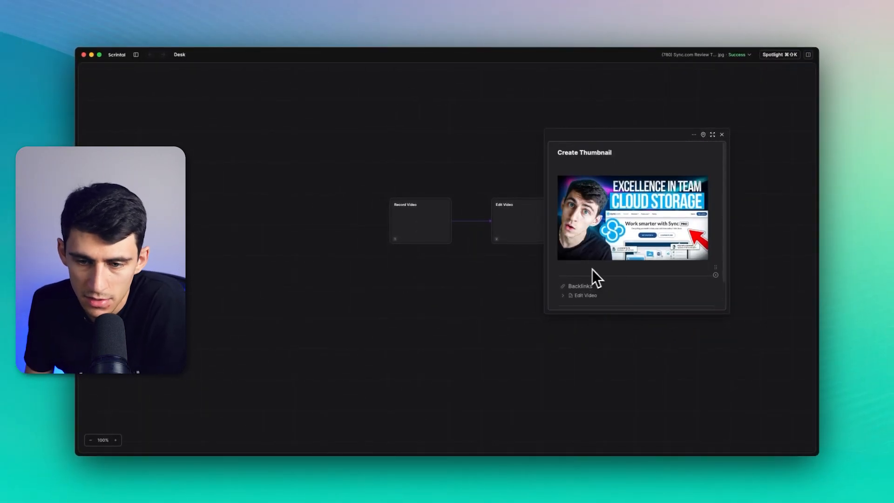
key("Escape")
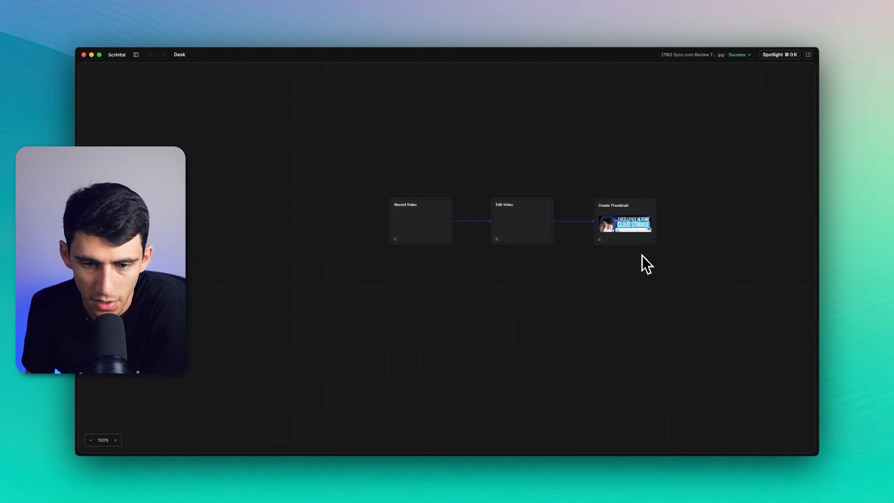
scroll(613, 254, "up", 5)
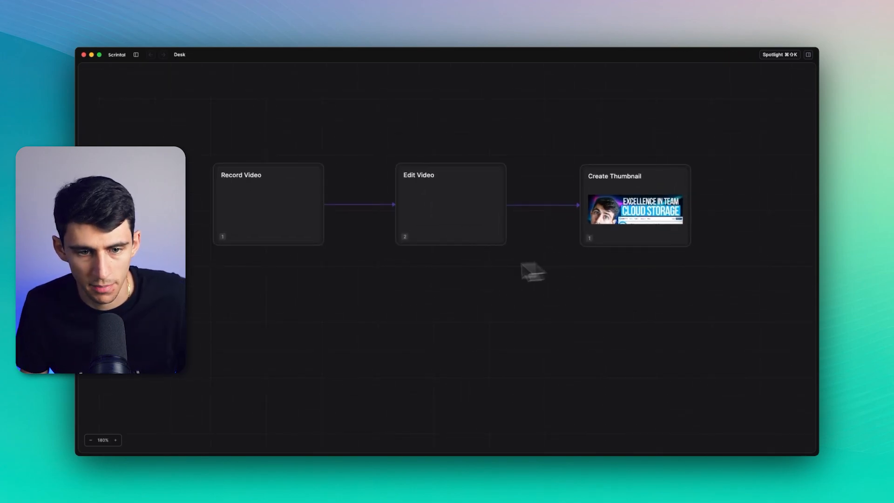
scroll(516, 326, "up", 3)
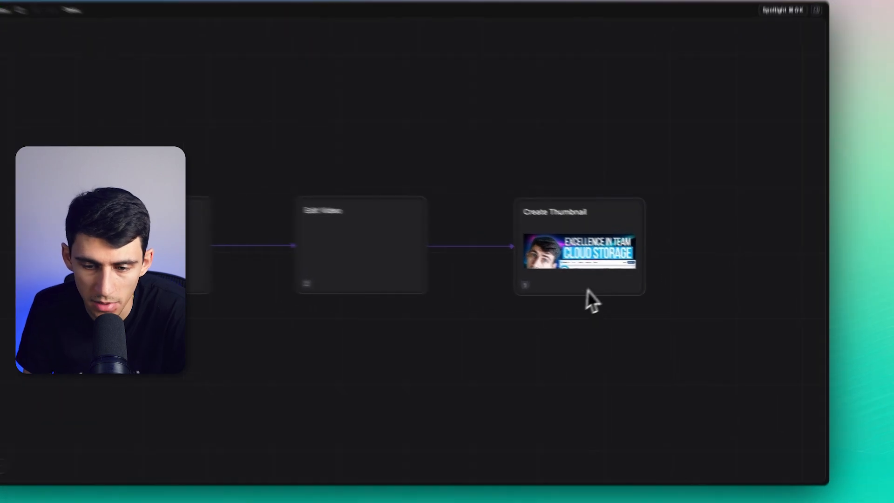
left_click(620, 255)
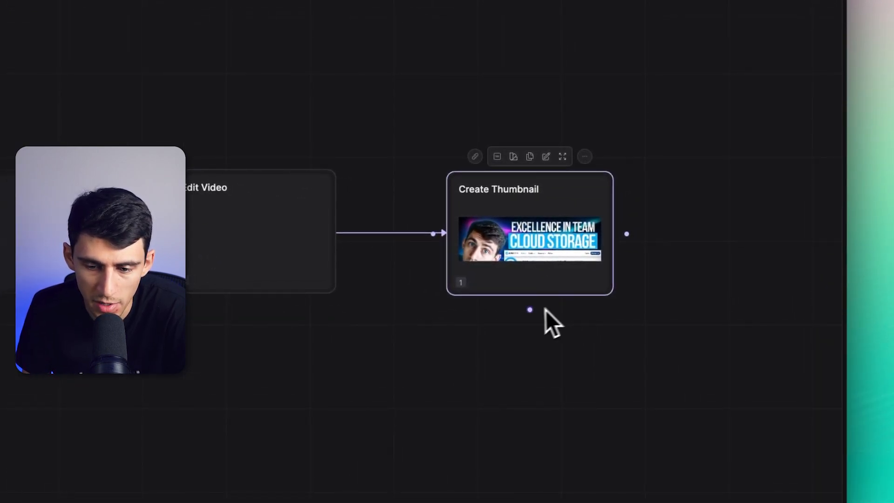
mouse_move(605, 294)
left_mouse_down()
mouse_move(624, 303)
mouse_move(609, 291)
left_mouse_up()
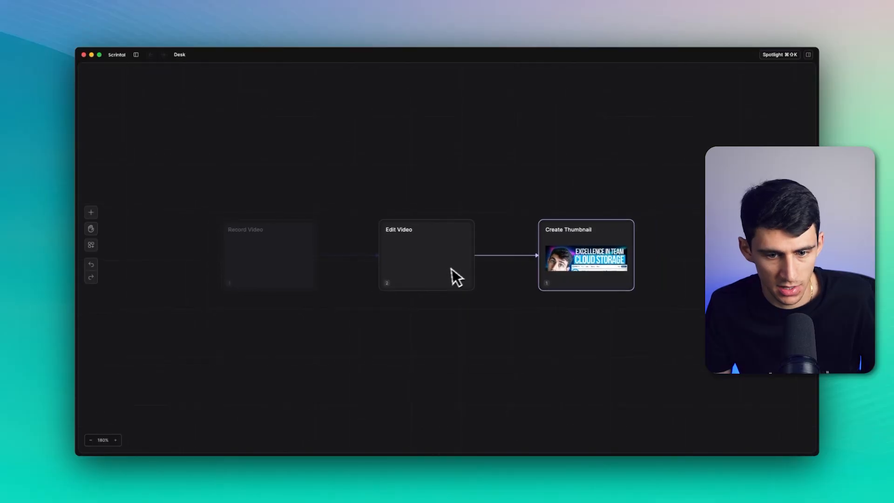
scroll(445, 270, "down", 5)
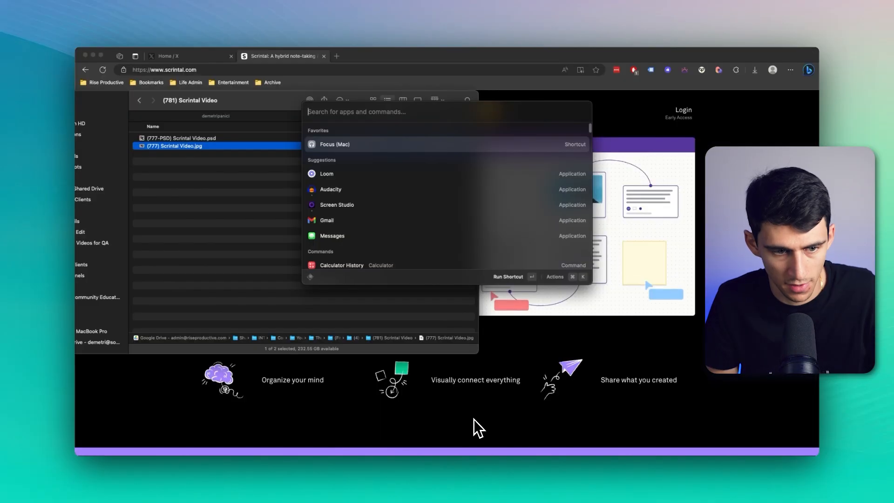
Step: Switch back to the Scrintal desk from the app launcher
type("scr")
key("Return")
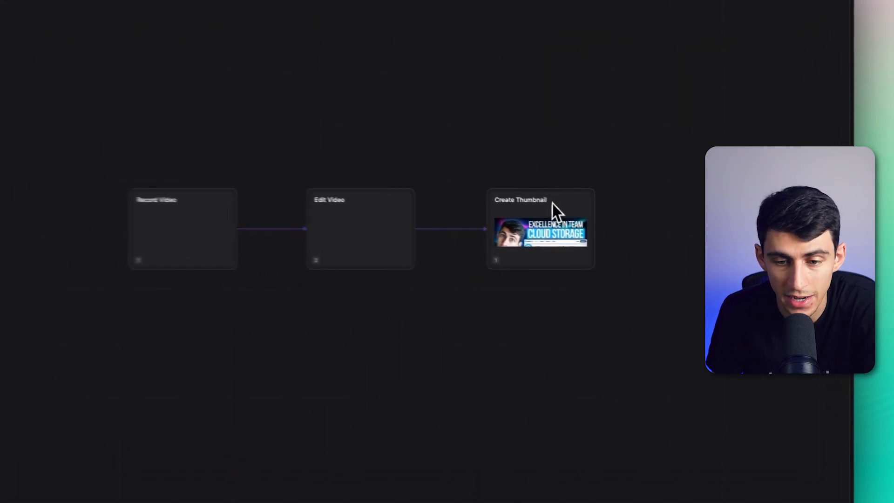
right_click(598, 224)
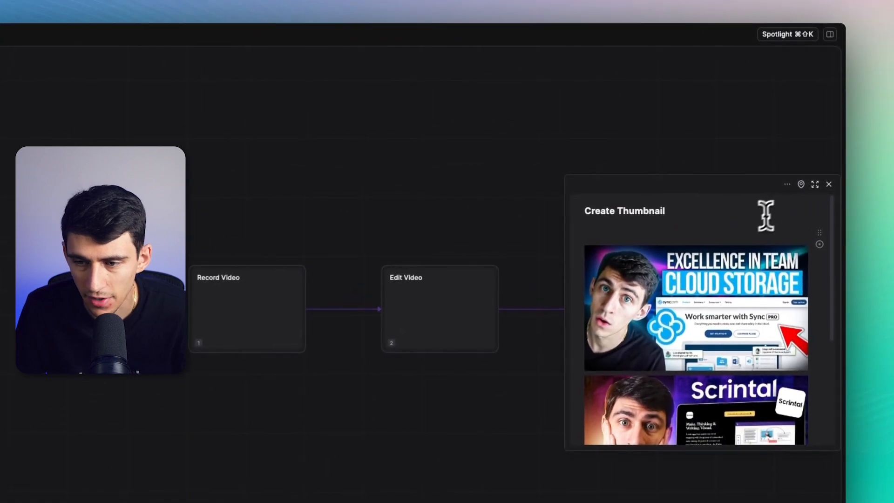
left_click(759, 186)
key("super+a")
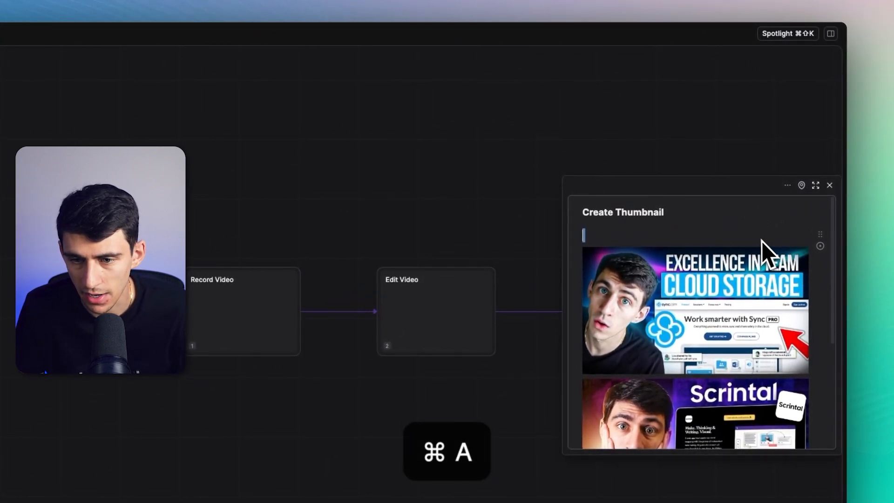
left_click(829, 185)
Step: Duplicate the Create Thumbnail card beside the original and connect the copy to the original
left_click_drag(734, 186, 536, 343)
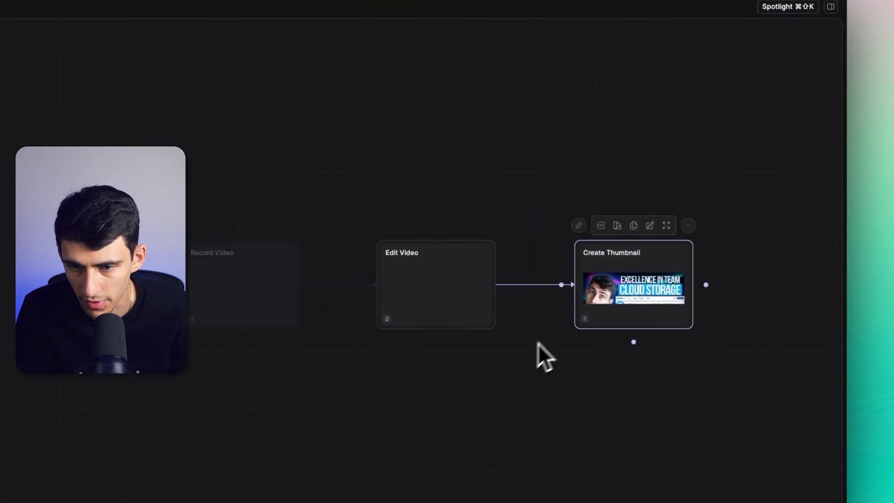
key("super+c")
key("super+v")
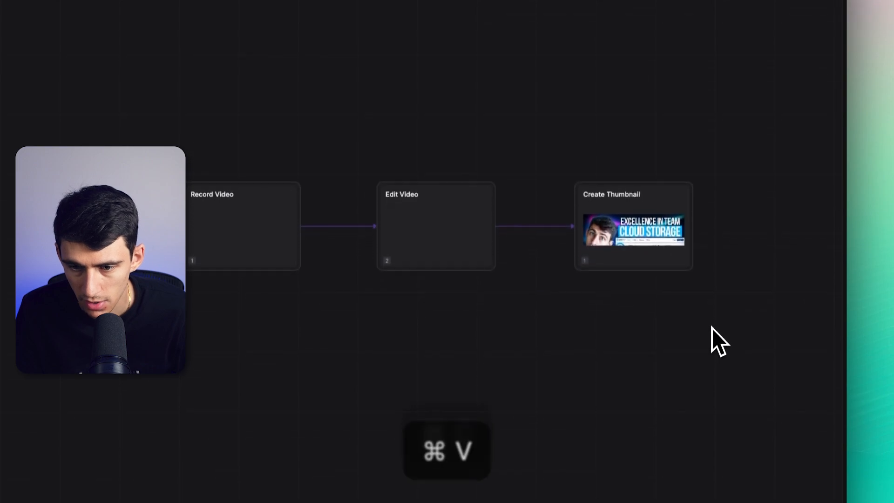
left_click_drag(629, 364, 410, 328)
left_click(740, 377)
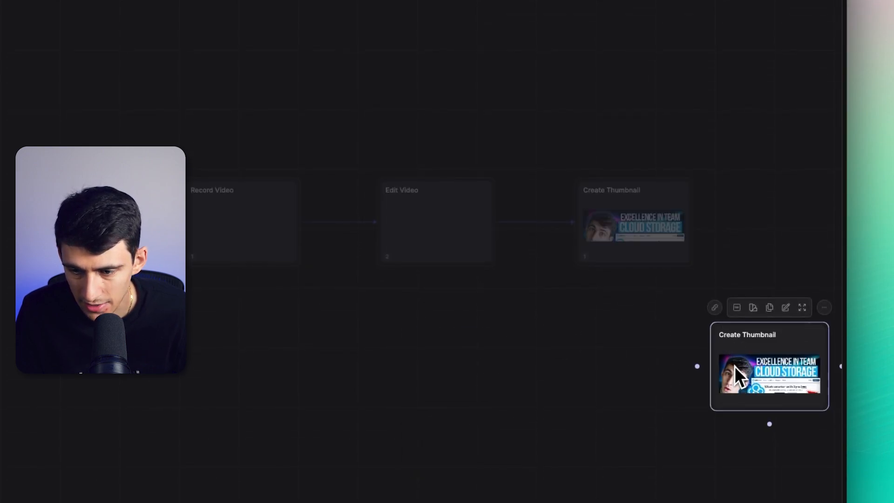
mouse_move(740, 377)
left_mouse_down()
mouse_move(722, 280)
mouse_move(747, 219)
mouse_move(690, 222)
left_mouse_up()
scroll(738, 325, "up", 1)
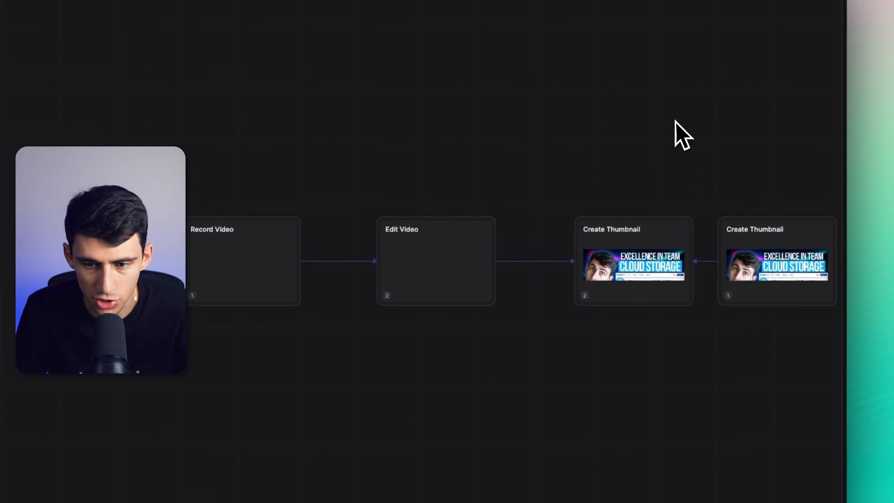
Step: Rename the duplicated Create Thumbnail card as "Q/A Thumbnail"
left_click_drag(667, 236, 467, 213)
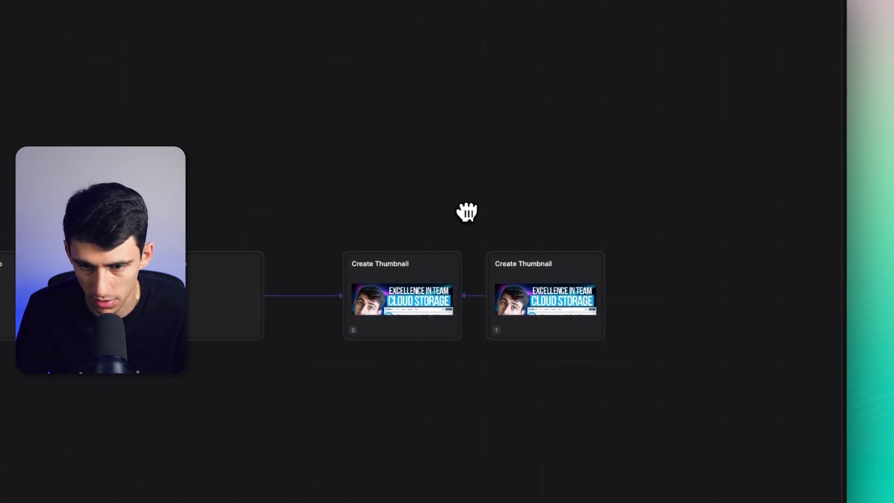
double_click(508, 261)
type("Q/")
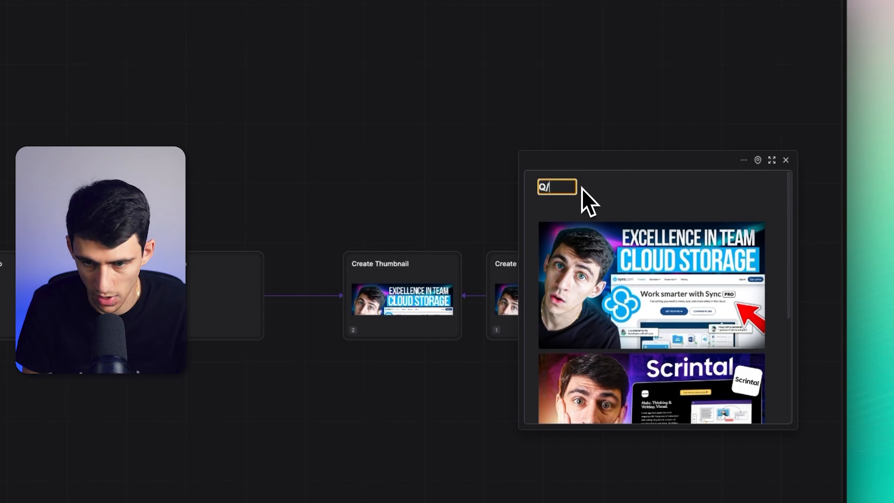
type("A")
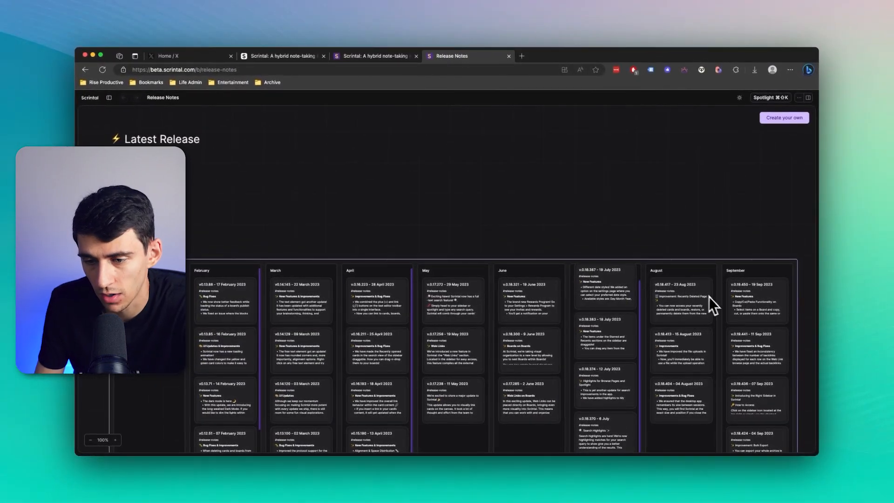
Step: Read the v.0.19.436 - 07 Sep 2023 release note about the right sidebar, and return to the desk
scroll(746, 318, "down", 5)
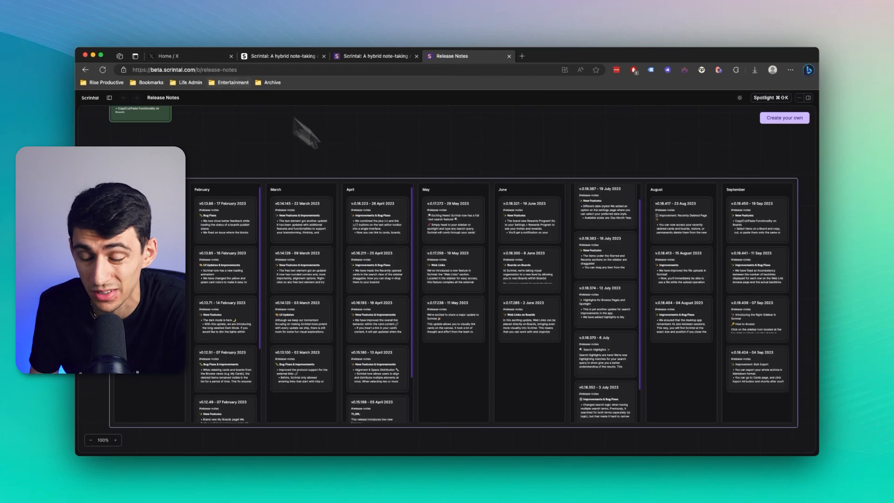
left_click(754, 326)
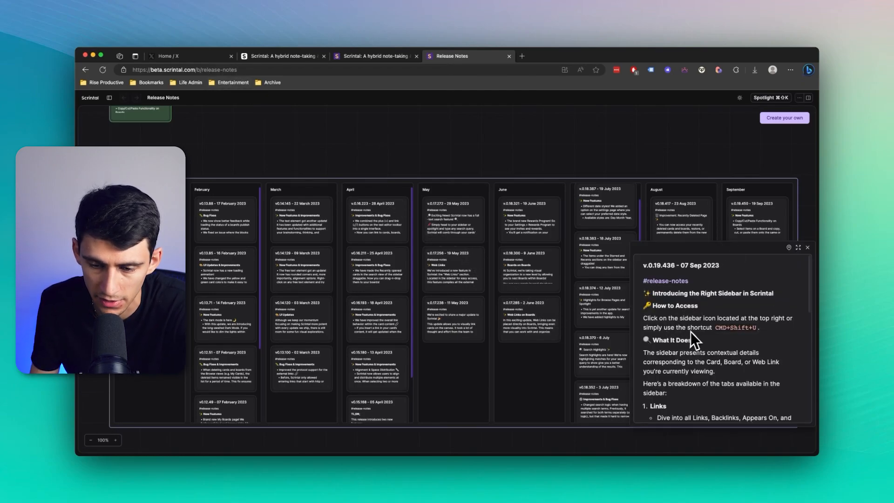
left_click(525, 437)
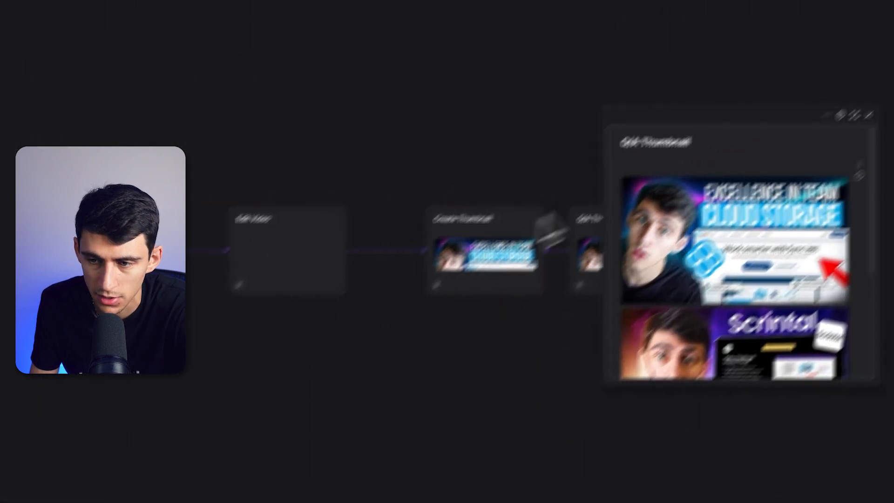
Step: Close the Q/A Thumbnail card, hide the left sidebar and show it again
left_click(868, 114)
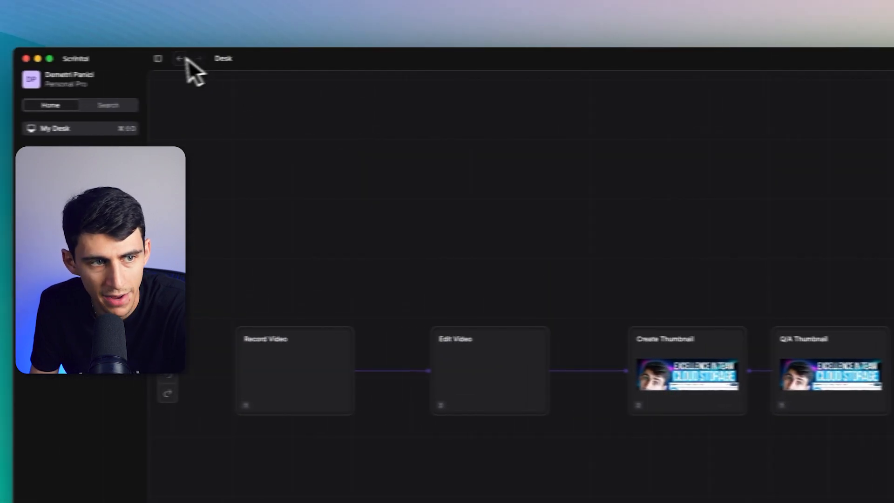
left_click(157, 58)
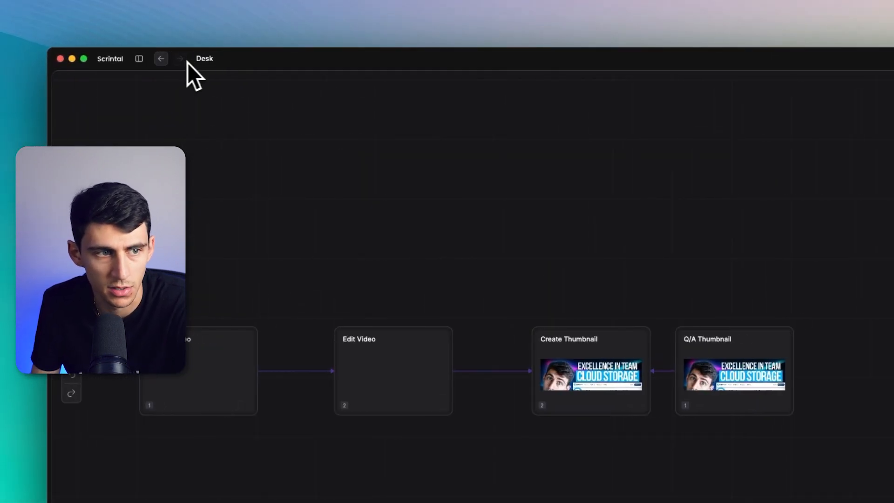
left_click(140, 60)
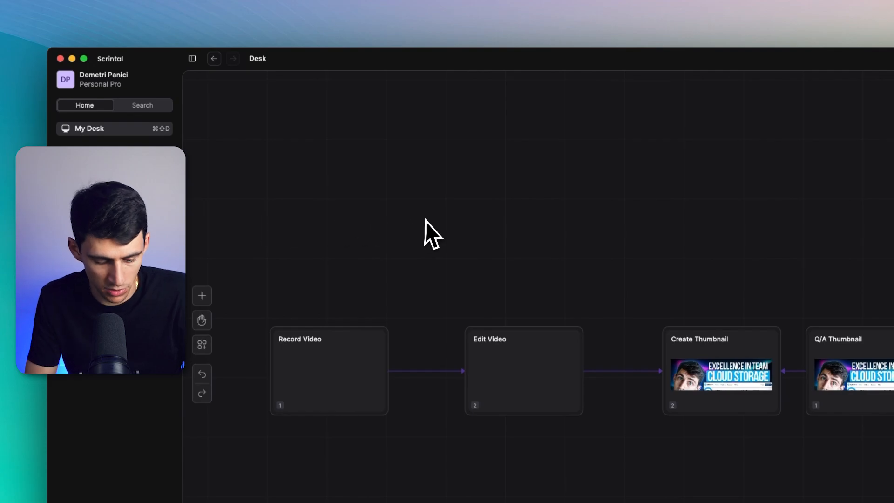
Step: Open the contextual sidebar for the desk and review its Links, Search and Info sections
key("super+shift+u")
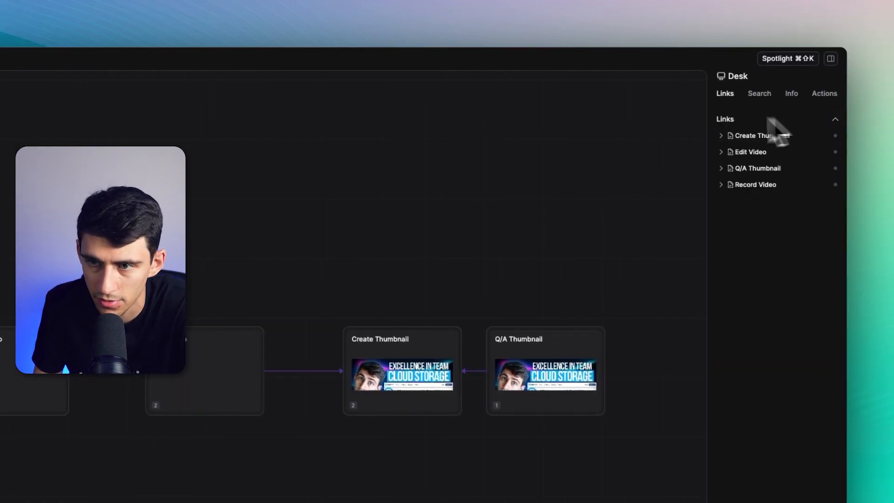
left_click(767, 95)
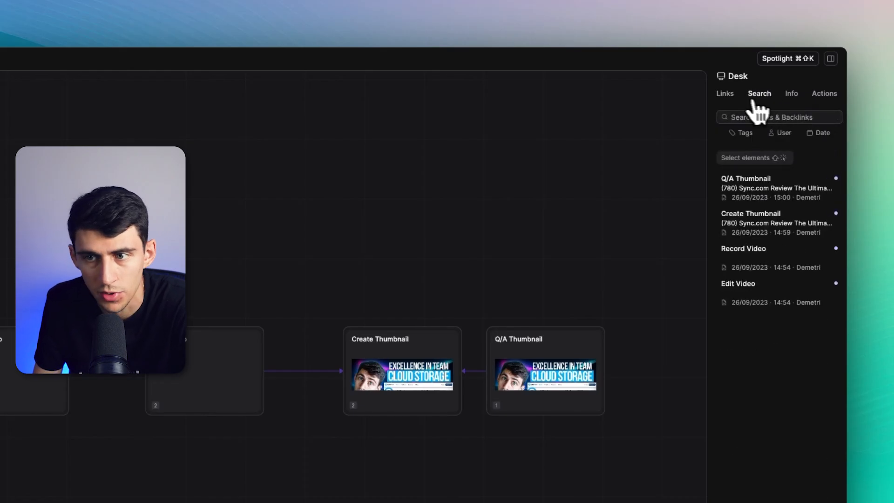
left_click(729, 96)
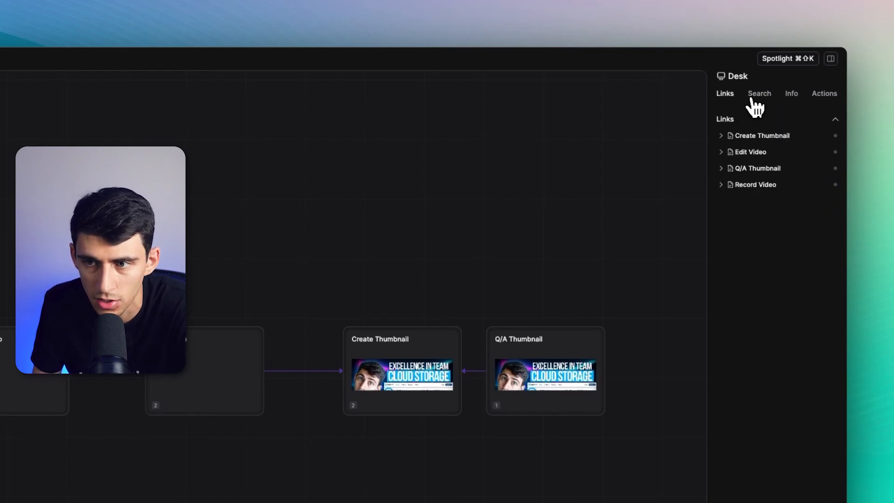
left_click(758, 96)
left_click(793, 96)
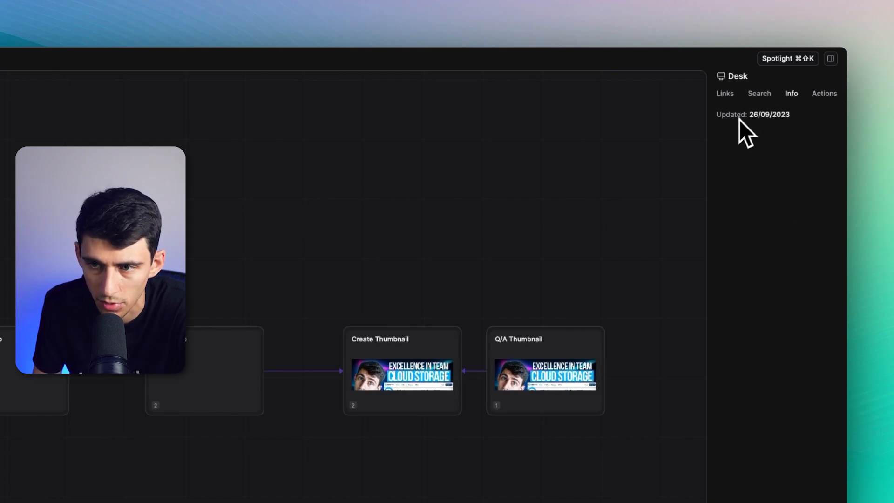
Step: Preview the Create Thumbnail card and the Record Video card from the sidebar's search list
left_click(759, 94)
left_click(776, 231)
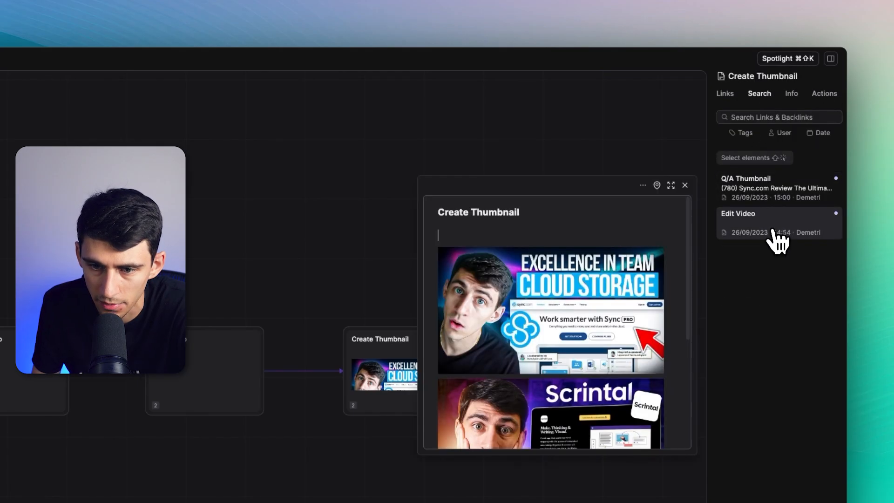
left_click(766, 196)
left_click(763, 203)
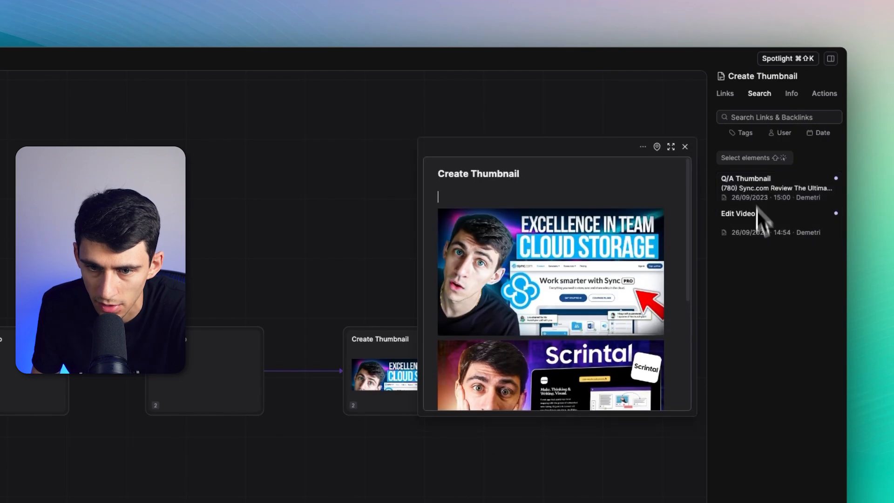
left_click(684, 146)
left_click(740, 249)
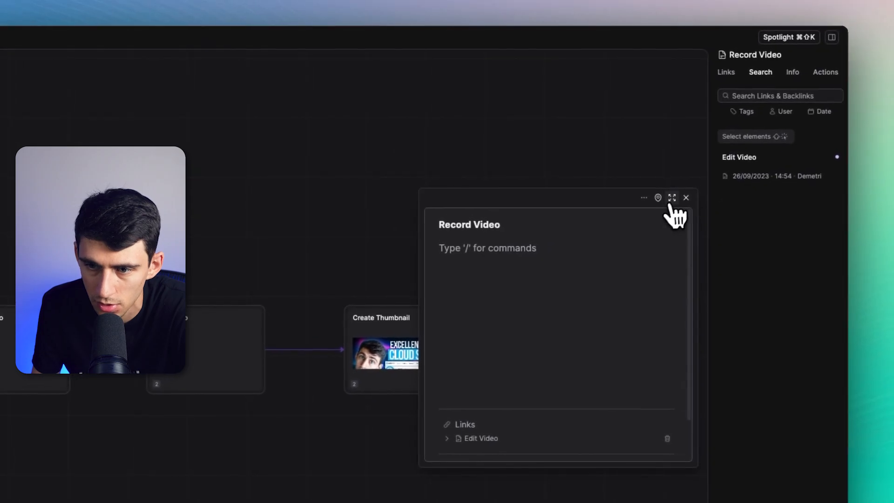
left_click(800, 155)
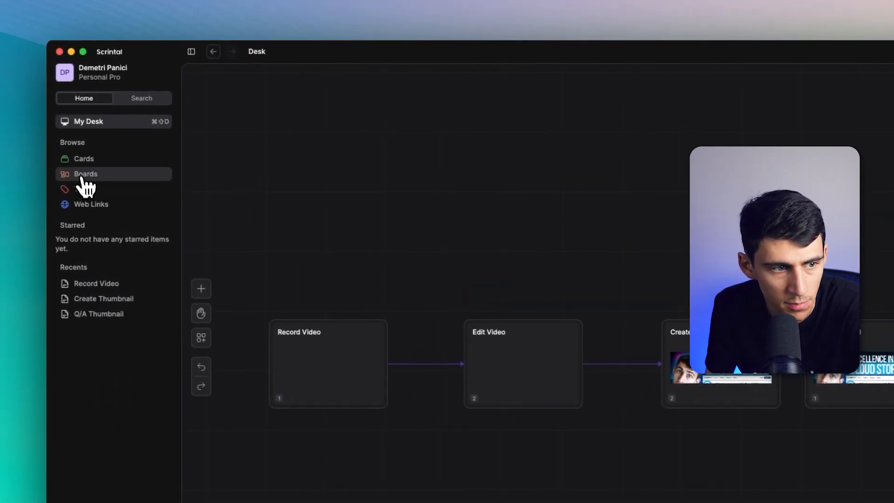
Step: Create a new board on the desk and place it directly above the Edit Video card
right_click(293, 218)
left_click(337, 250)
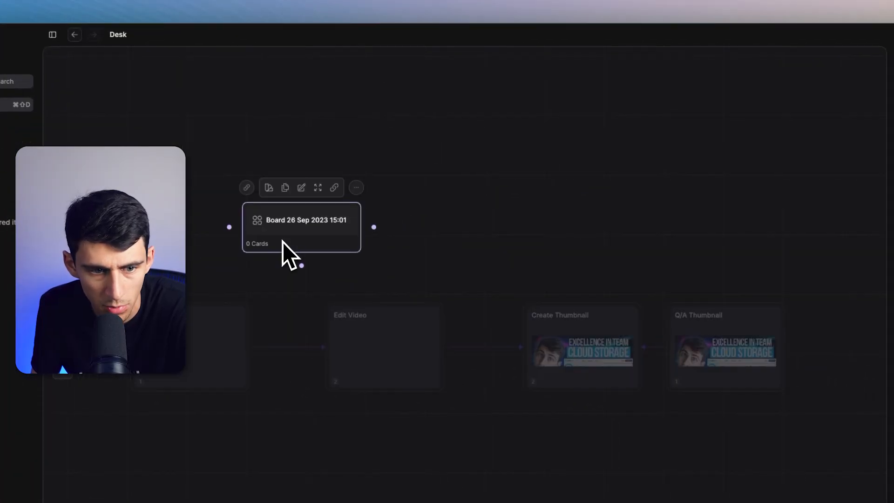
left_click_drag(339, 252, 363, 247)
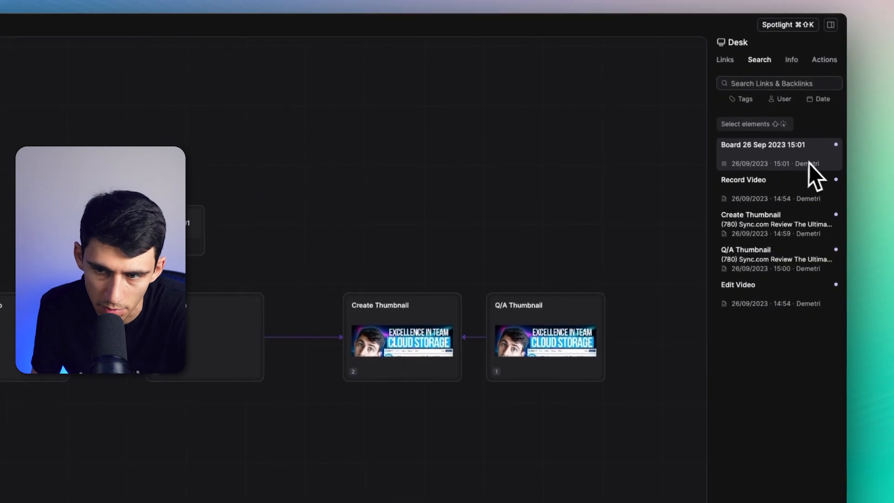
left_click_drag(136, 238, 209, 231)
left_click_drag(365, 186, 360, 185)
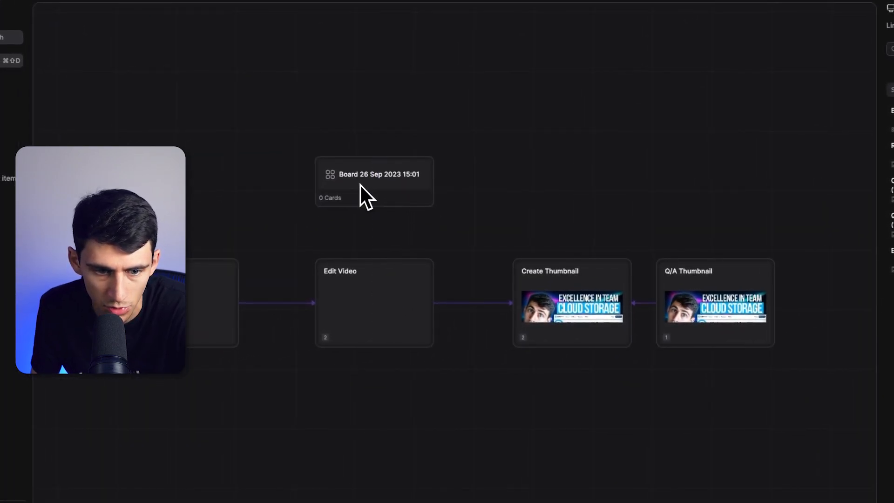
Step: Try to move the Record Video card into the new board above the Edit Video card
left_click_drag(262, 255, 466, 168)
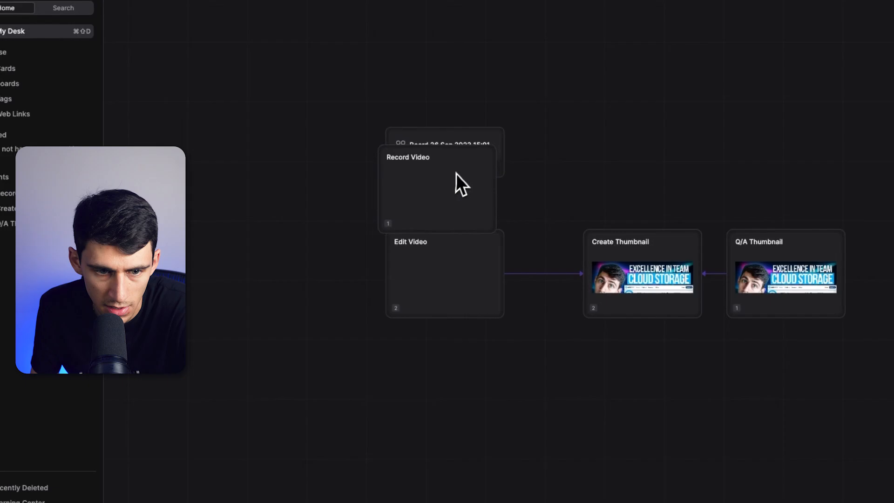
right_click(467, 158)
left_click(848, 212)
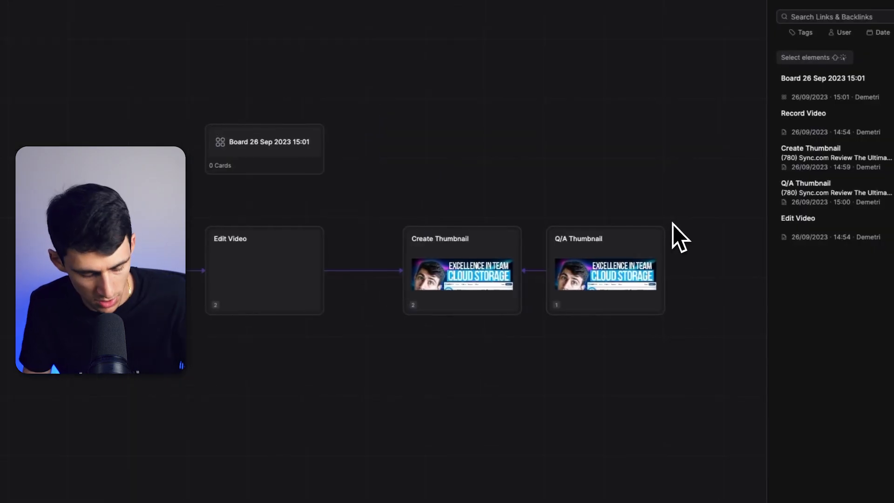
Step: Select the four connected workflow cards on the desk and cut them
left_click_drag(847, 211, 238, 311)
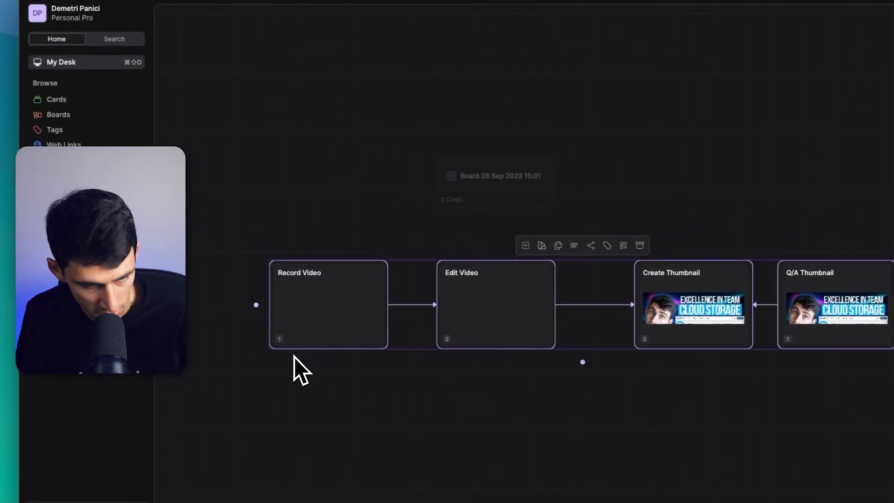
key("super+c")
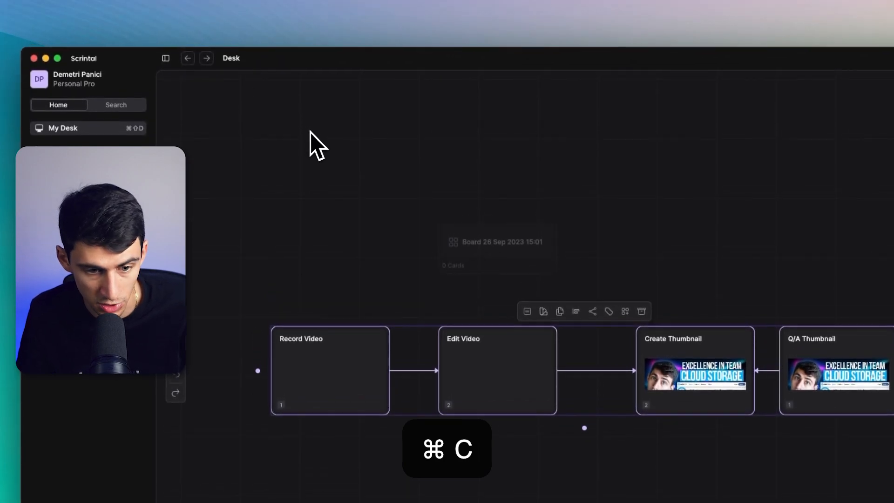
key("super+x")
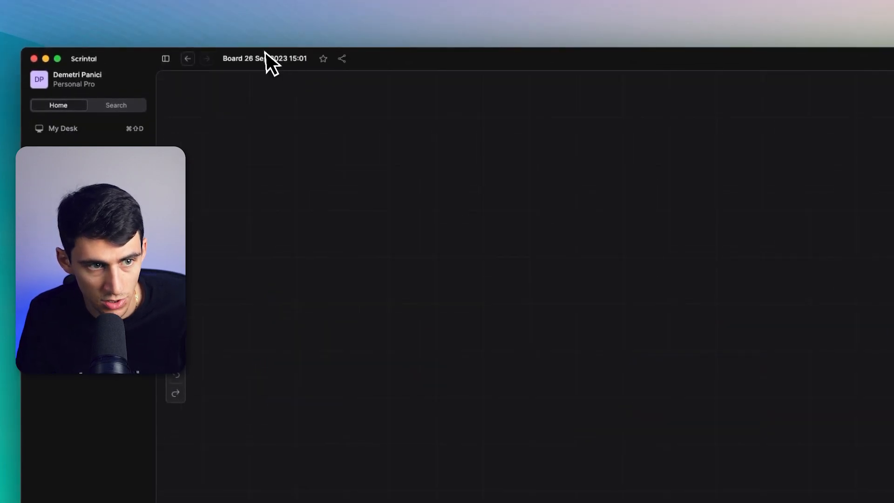
Step: Rename the new board as "Content Worfklow" and paste the four cards into it
left_click(268, 57)
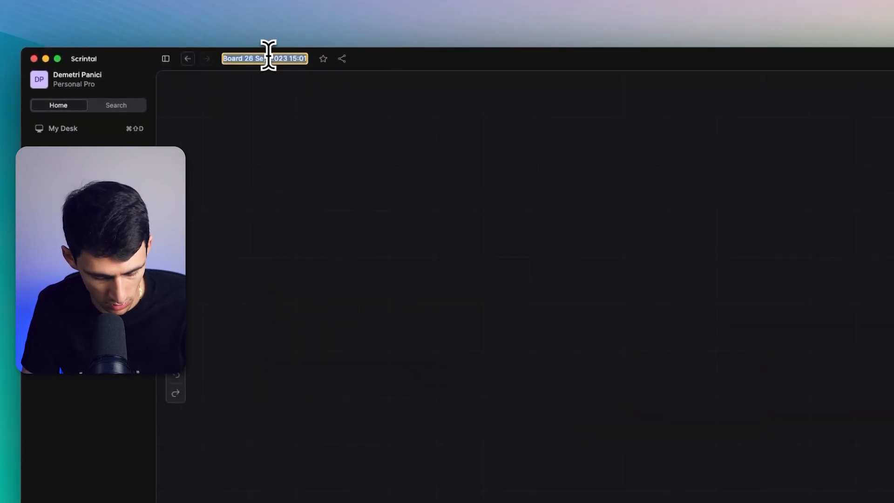
key("super+v")
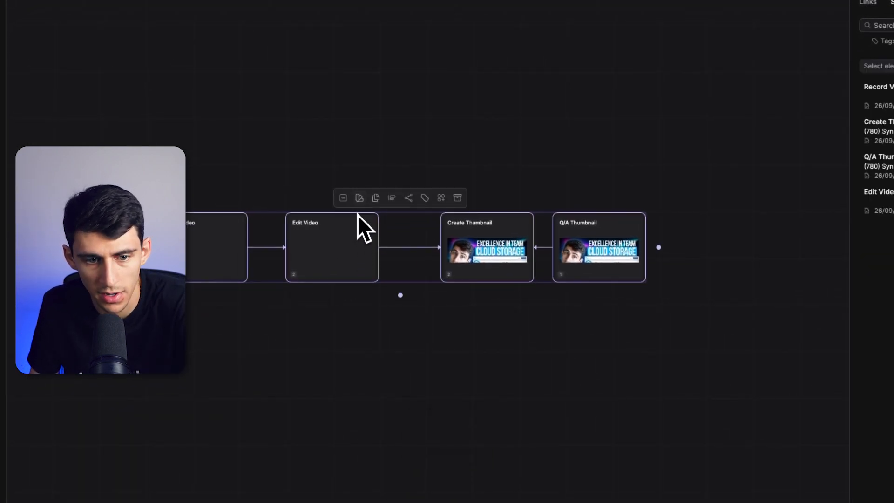
Step: Duplicate the four pasted cards, try moving the Edit Video card, and undo these changes
left_click(376, 197)
left_click_drag(373, 240, 322, 291)
key("super+z")
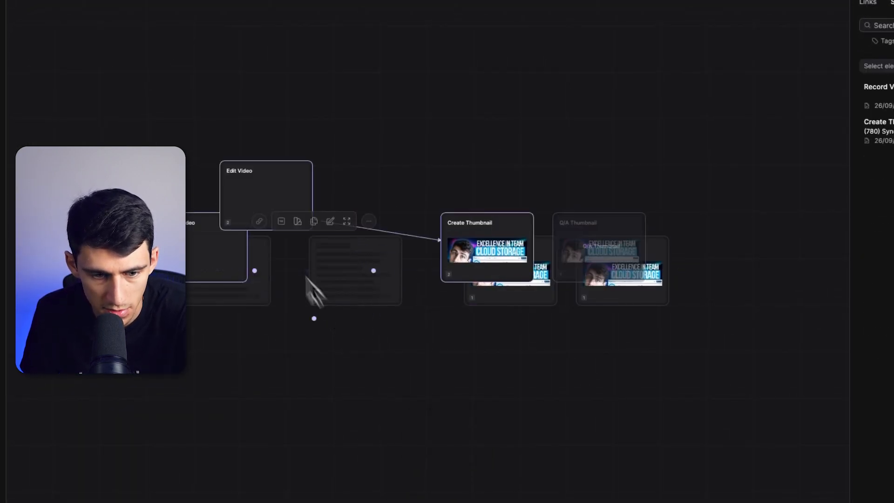
key("super+z")
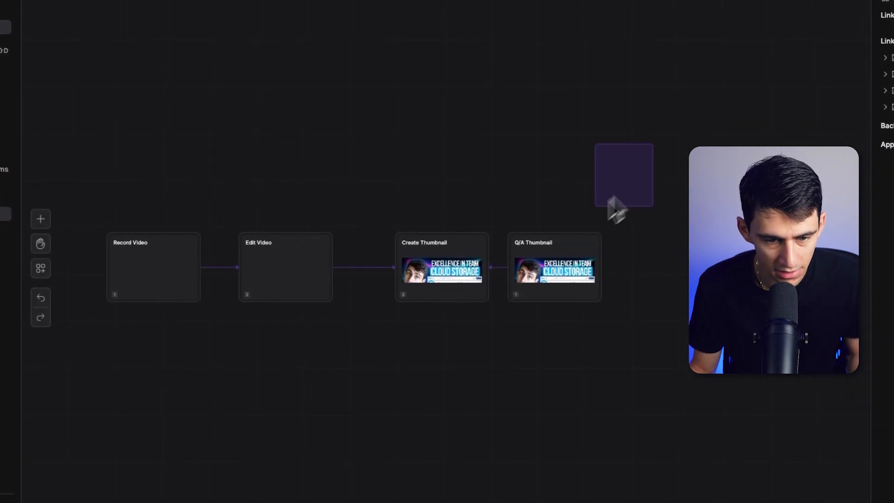
Step: Delete the Create Thumbnail and Q/A Thumbnail cards from the Content Worfklow board
left_click_drag(610, 201, 380, 347)
key("Delete")
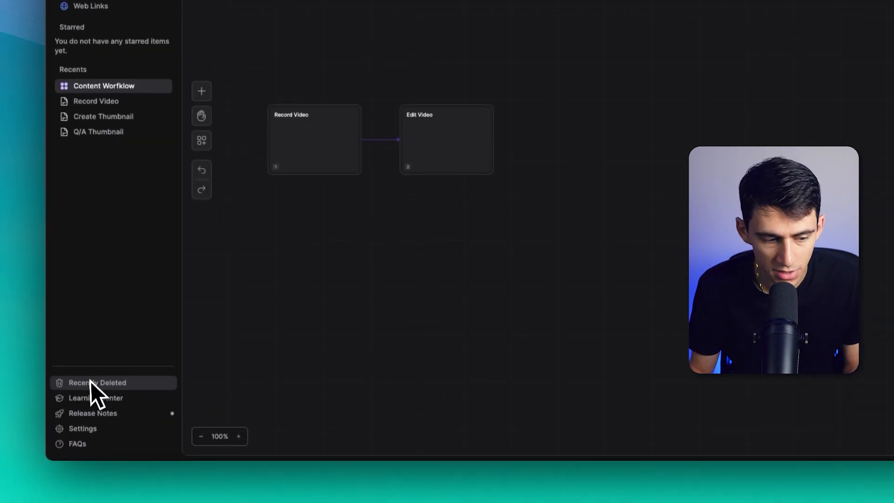